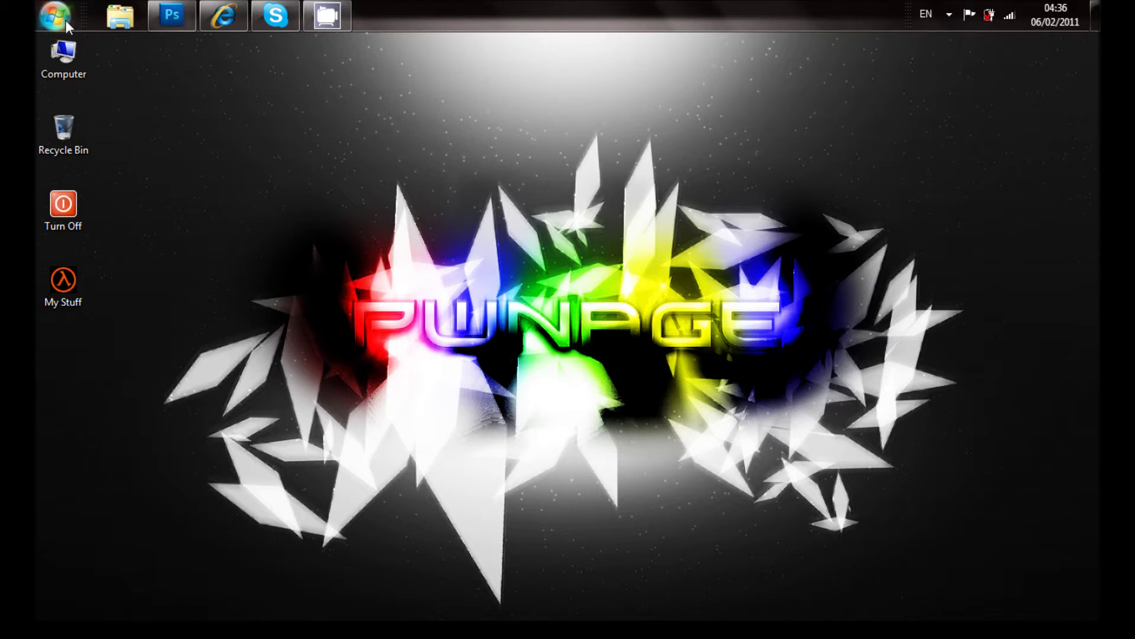
- Restore the Internet Explorer window showing YouTube and go to My Channel from the account menu
{"action": "left_click", "coordinate": [65, 20]}
{"action": "left_click", "coordinate": [478, 154]}
{"action": "mouse_move", "coordinate": [207, 29]}
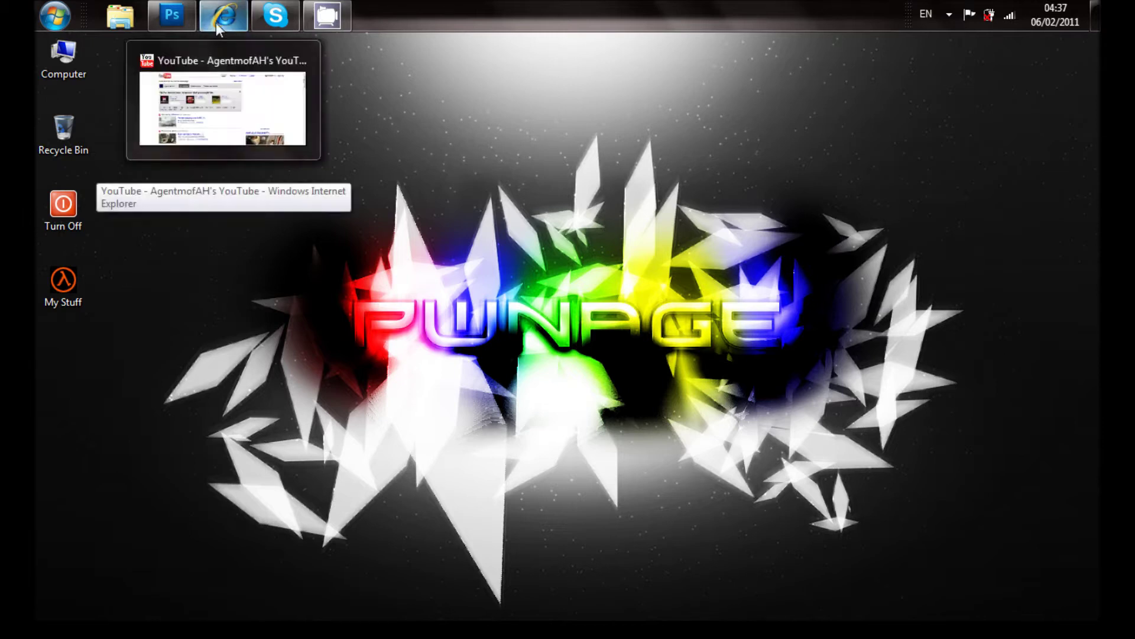
{"action": "left_click", "coordinate": [236, 23]}
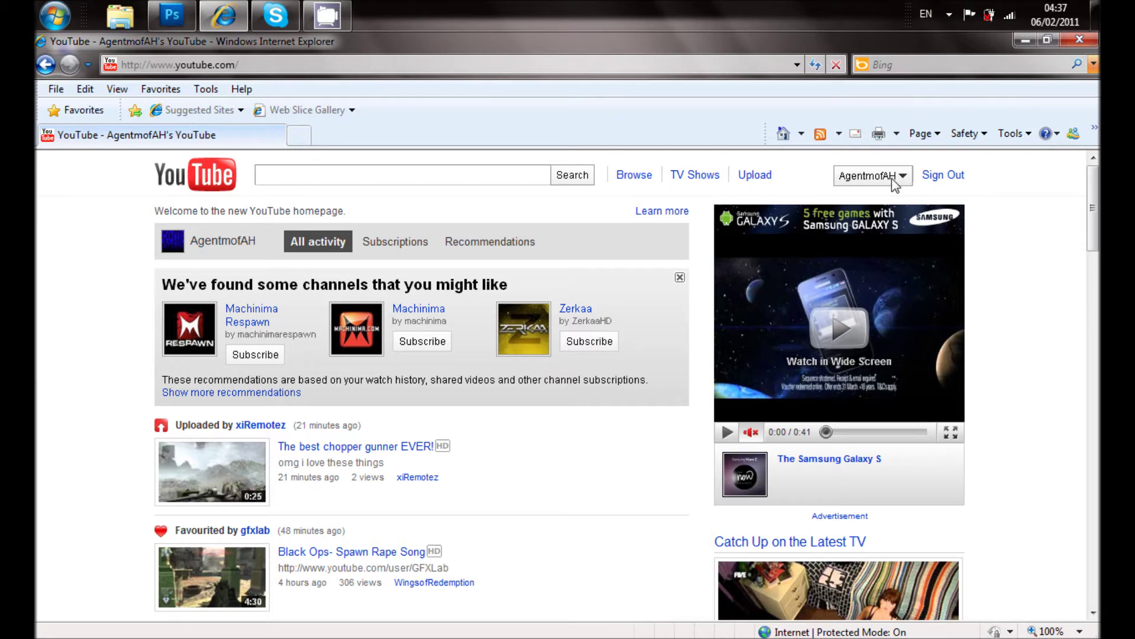
{"action": "left_click", "coordinate": [895, 185]}
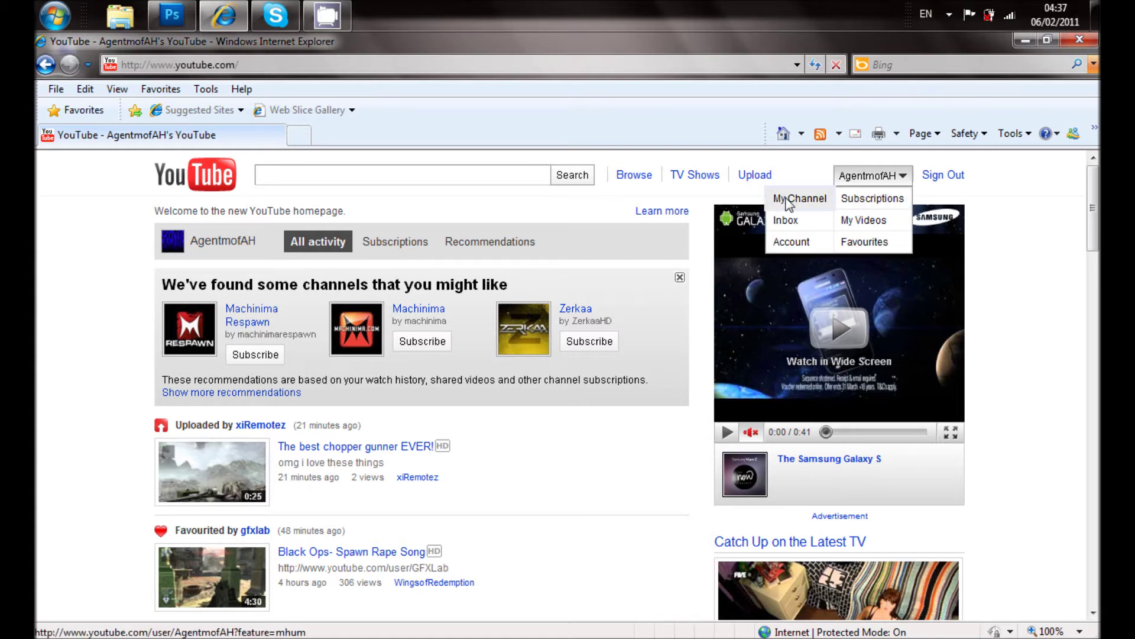
{"action": "left_click", "coordinate": [787, 201]}
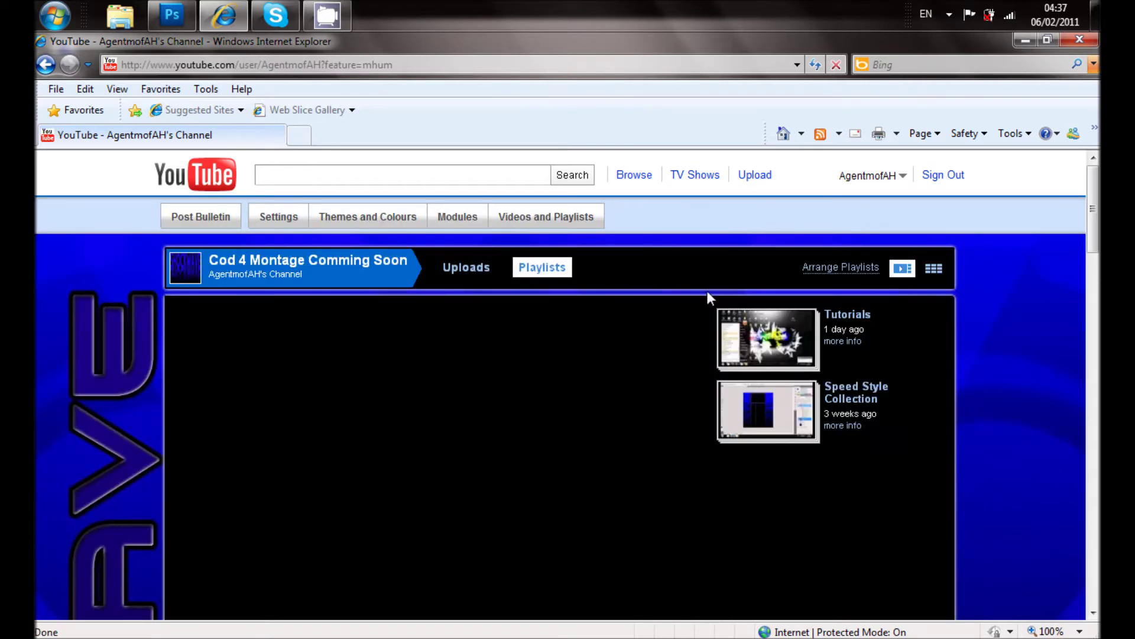
- Scroll through the channel page to review the Cod 4 Montage banner and playlists
{"action": "scroll", "coordinate": [707, 294], "scroll_direction": "down", "scroll_amount": 3}
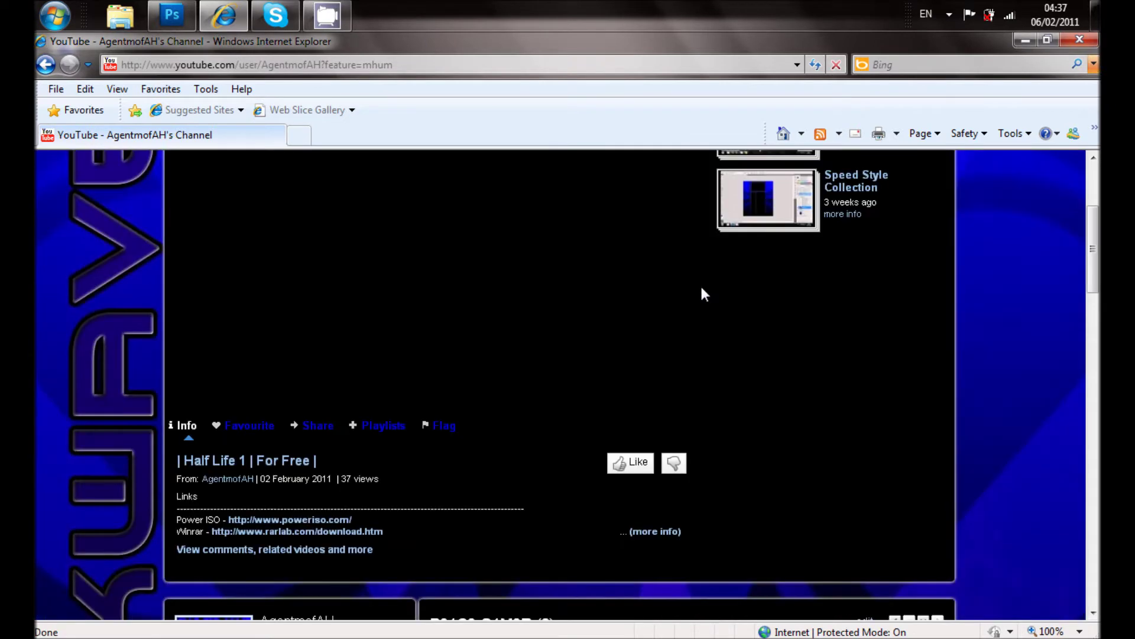
{"action": "scroll", "coordinate": [616, 239], "scroll_direction": "up", "scroll_amount": 2}
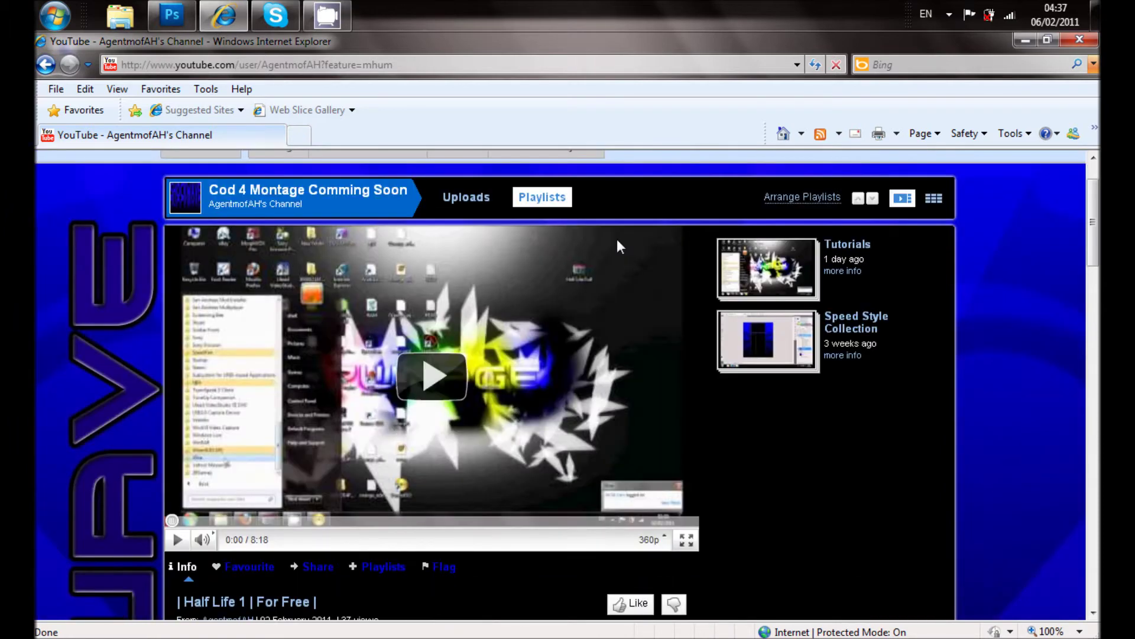
{"action": "scroll", "coordinate": [534, 204], "scroll_direction": "up", "scroll_amount": 1}
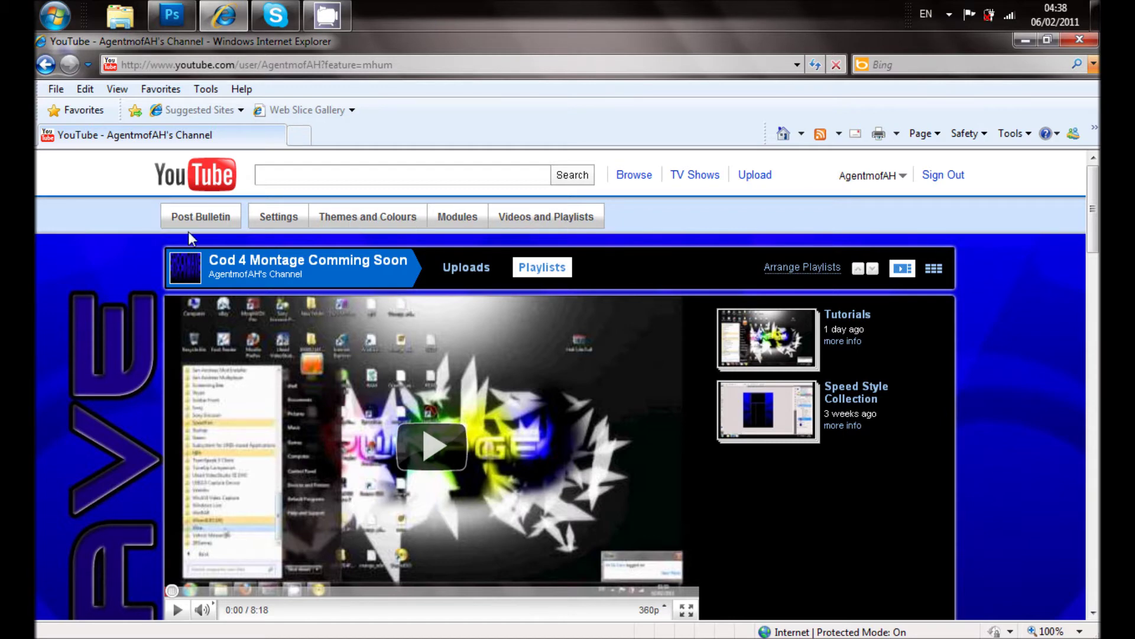
- Open the channel's Themes and Colours settings and expand the advanced options
{"action": "left_click", "coordinate": [383, 224]}
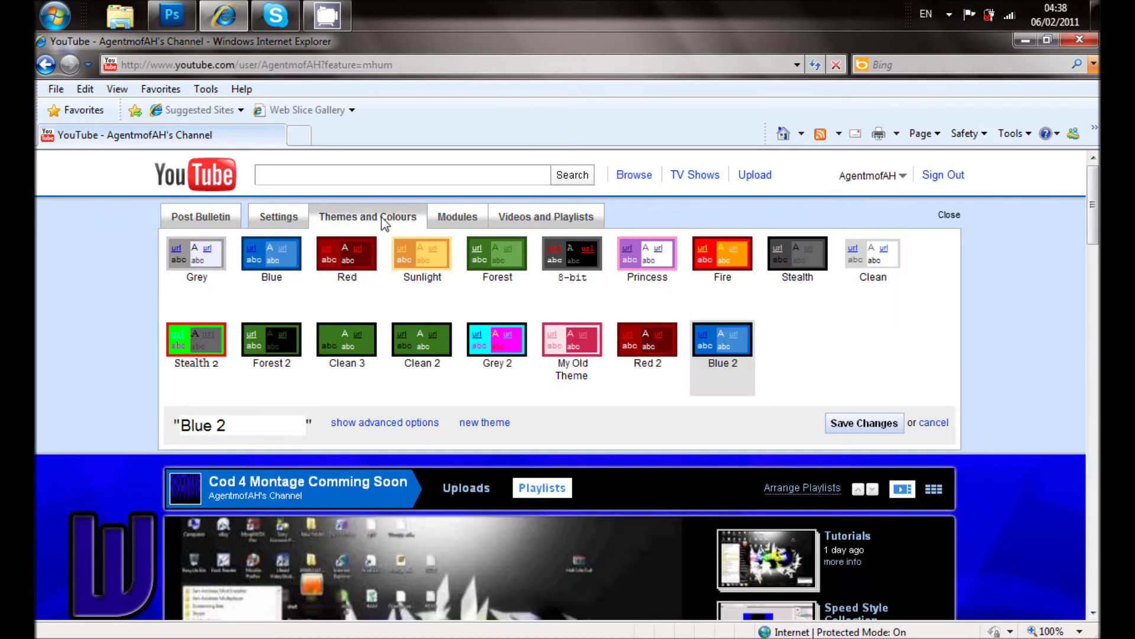
{"action": "scroll", "coordinate": [382, 239], "scroll_direction": "down", "scroll_amount": 2}
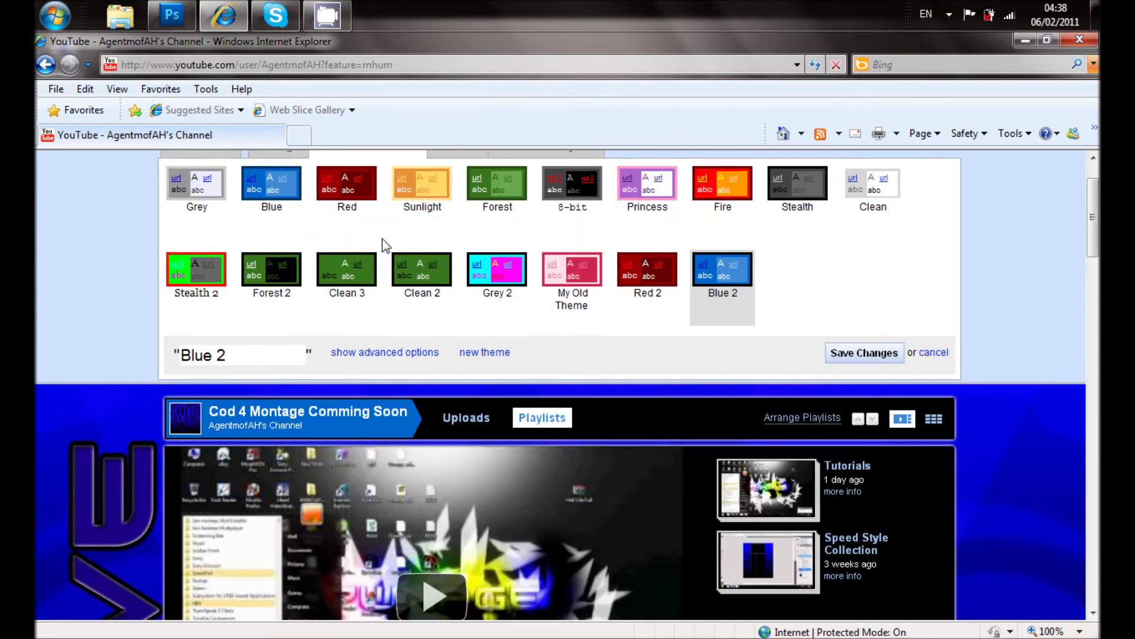
{"action": "left_click", "coordinate": [356, 353]}
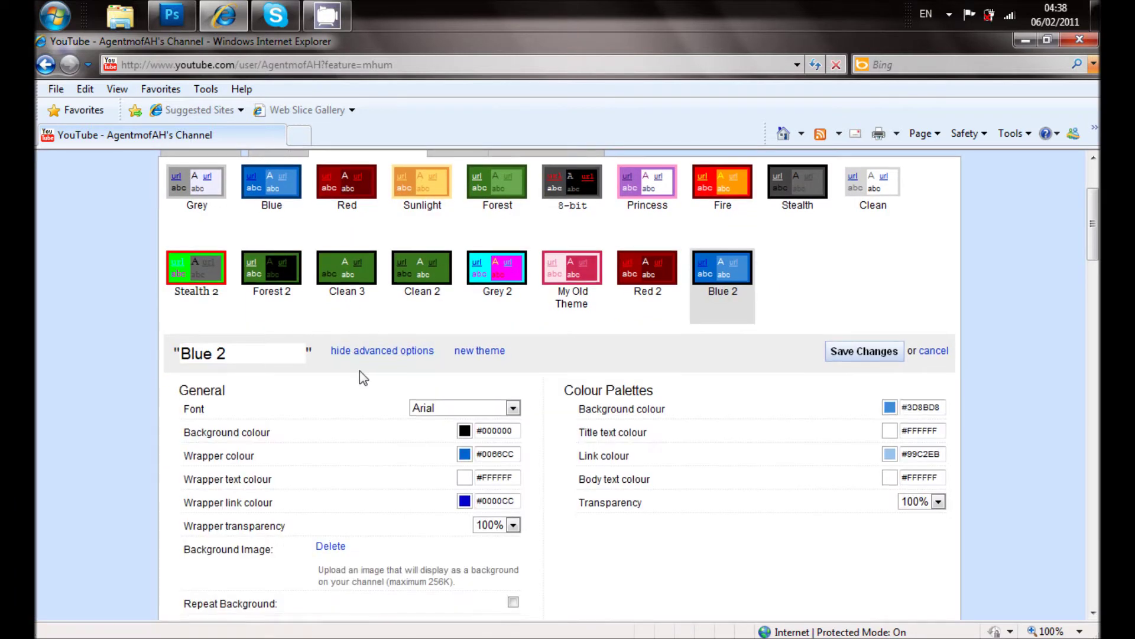
{"action": "scroll", "coordinate": [361, 369], "scroll_direction": "down", "scroll_amount": 3}
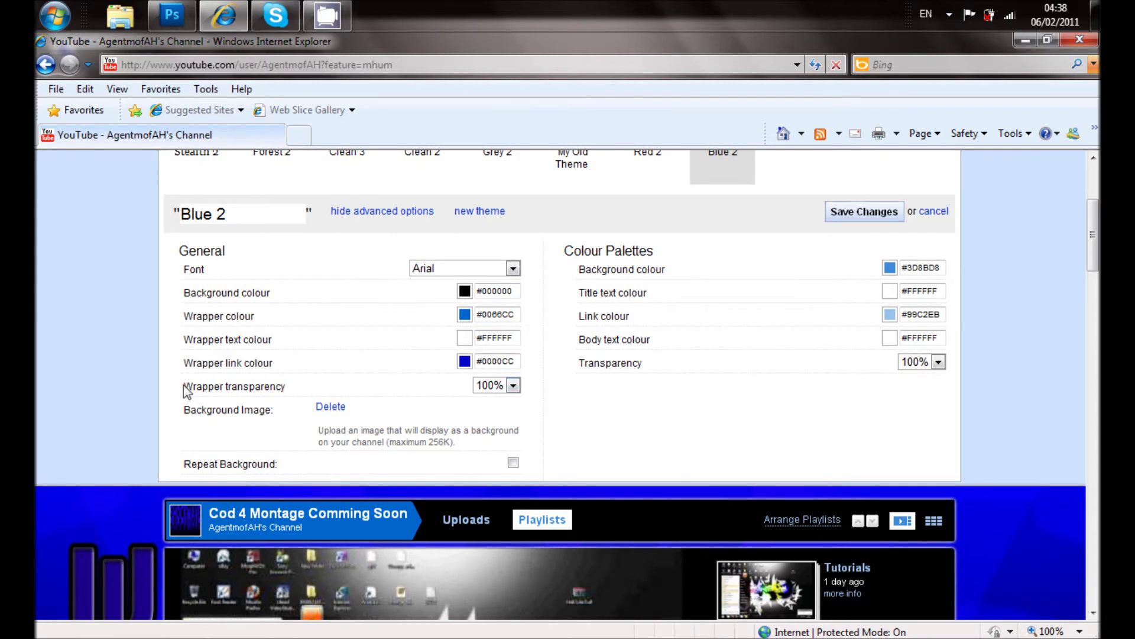
{"action": "double_click", "coordinate": [553, 388]}
{"action": "left_click", "coordinate": [554, 426]}
- Review the General settings: Arial font, #000000 background, #0066CC wrapper, 100% transparency
{"action": "scroll", "coordinate": [545, 324], "scroll_direction": "down", "scroll_amount": 5}
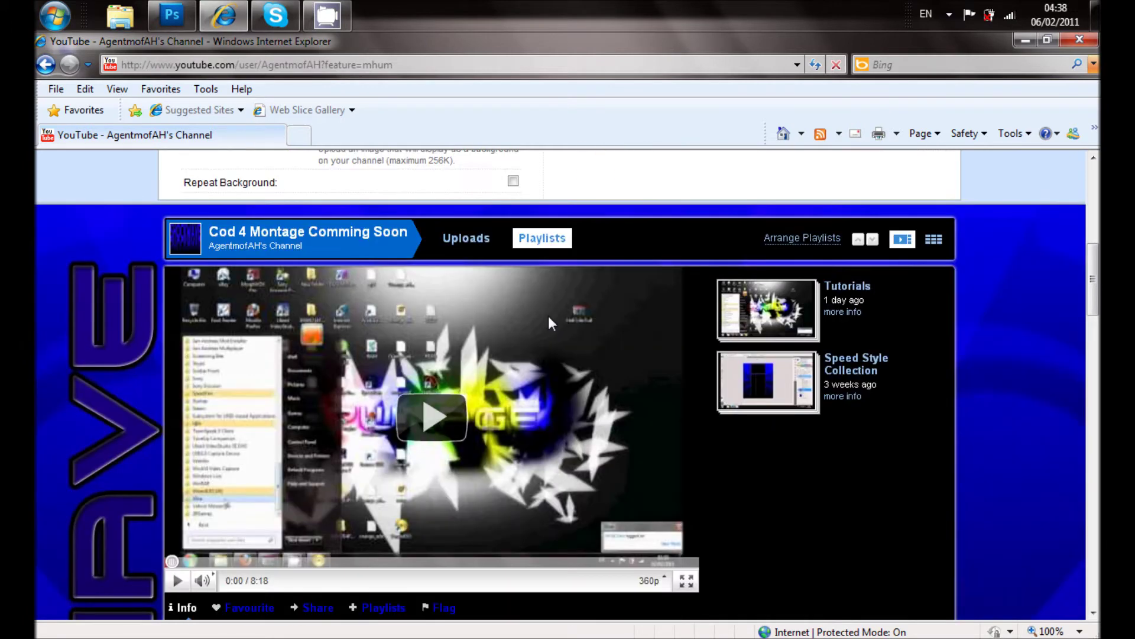
{"action": "scroll", "coordinate": [550, 313], "scroll_direction": "up", "scroll_amount": 4}
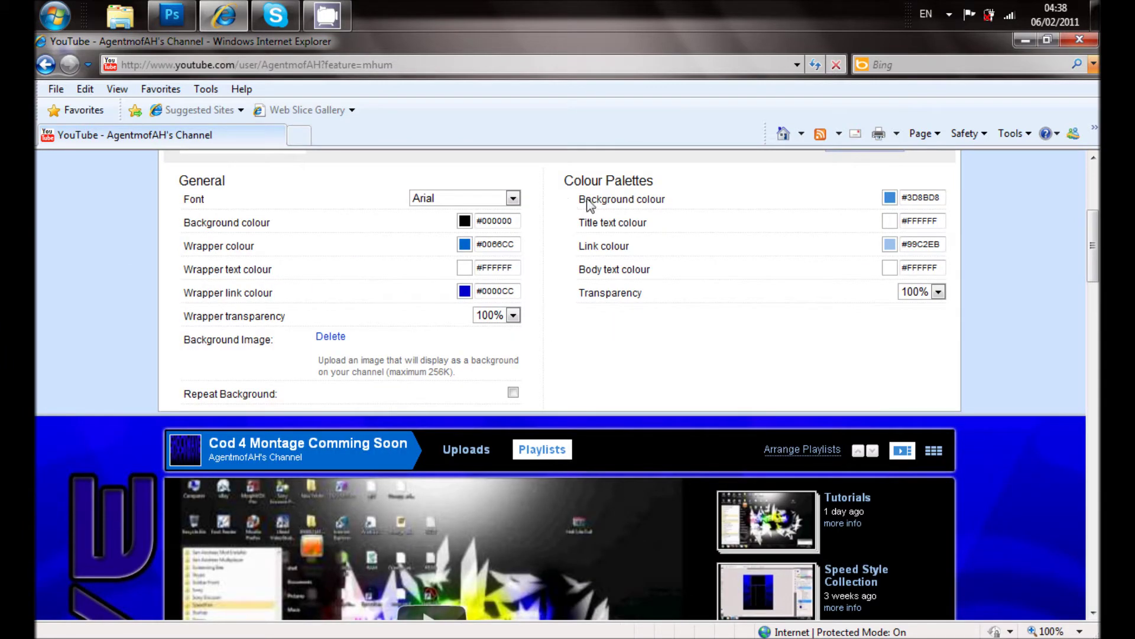
{"action": "left_click_drag", "start_coordinate": [589, 204], "coordinate": [704, 206]}
{"action": "left_click", "coordinate": [703, 206]}
{"action": "left_click_drag", "start_coordinate": [677, 298], "coordinate": [922, 320]}
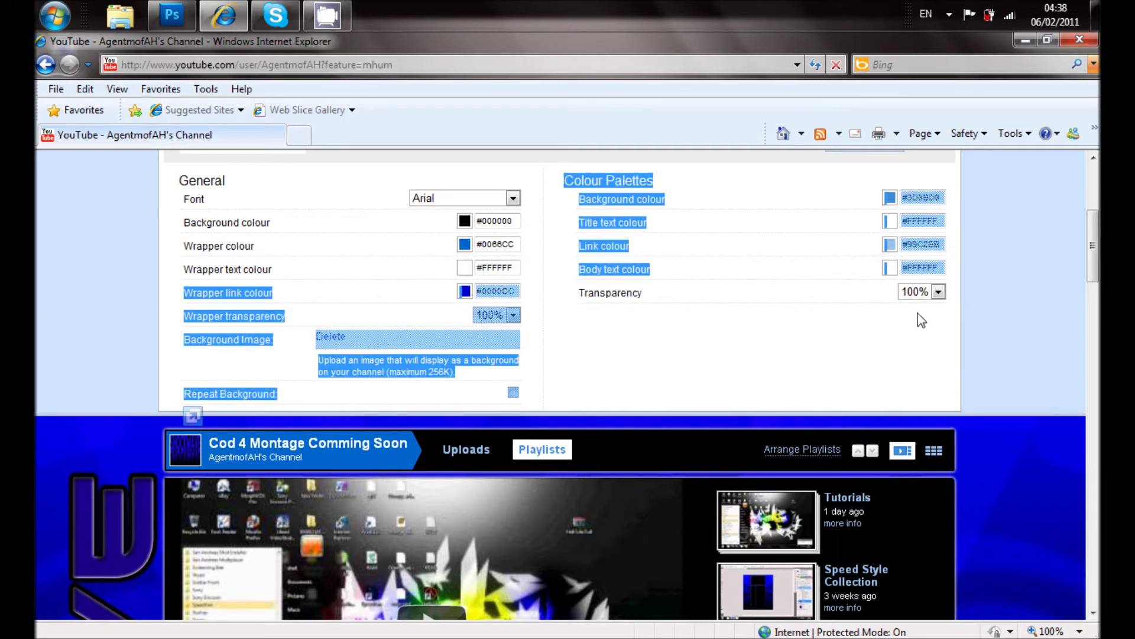
{"action": "left_click", "coordinate": [936, 294]}
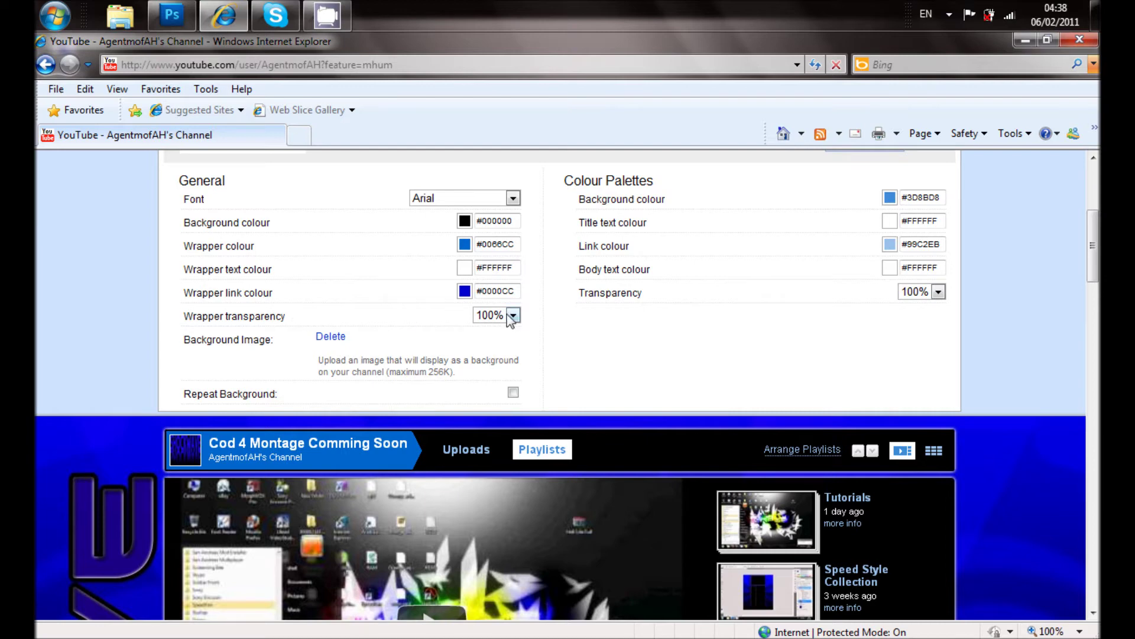
- Keep Arial as the Blue 2 theme font and preview the background image behind the channel
{"action": "scroll", "coordinate": [431, 285], "scroll_direction": "up", "scroll_amount": 3}
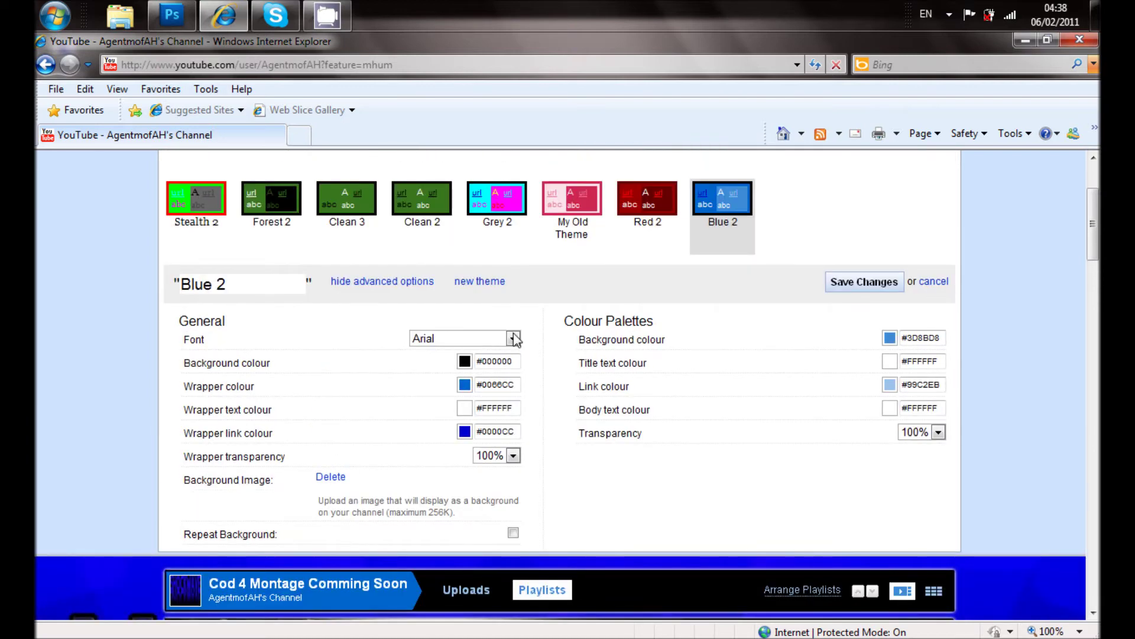
{"action": "left_click", "coordinate": [513, 338]}
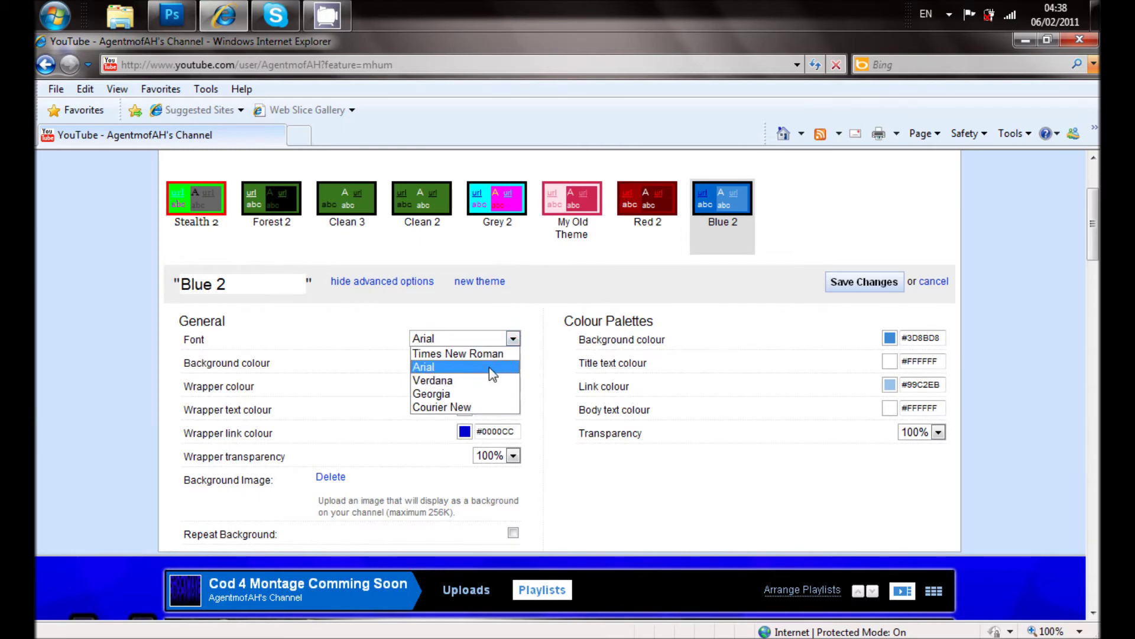
{"action": "left_click", "coordinate": [489, 366]}
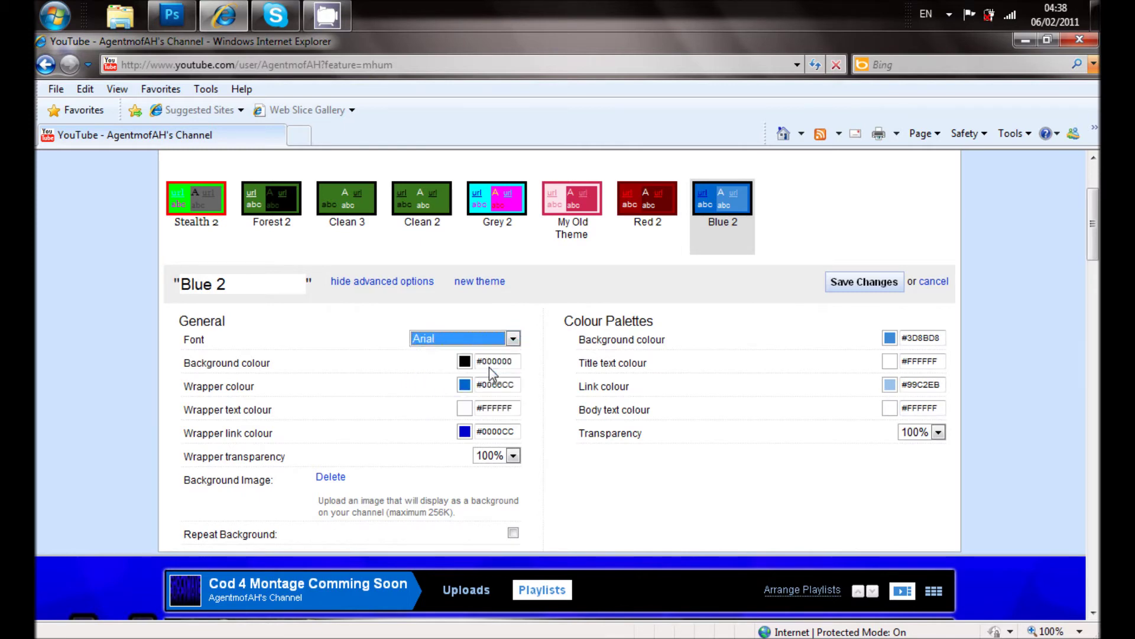
{"action": "left_click", "coordinate": [415, 375]}
{"action": "scroll", "coordinate": [425, 373], "scroll_direction": "up", "scroll_amount": 3}
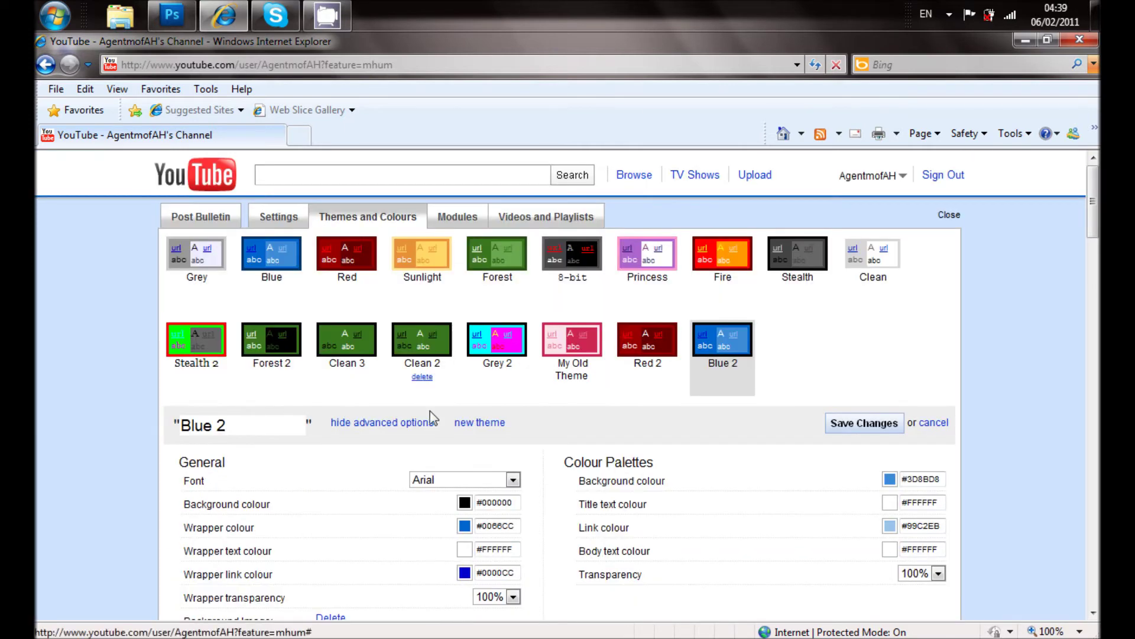
{"action": "scroll", "coordinate": [429, 412], "scroll_direction": "down", "scroll_amount": 1}
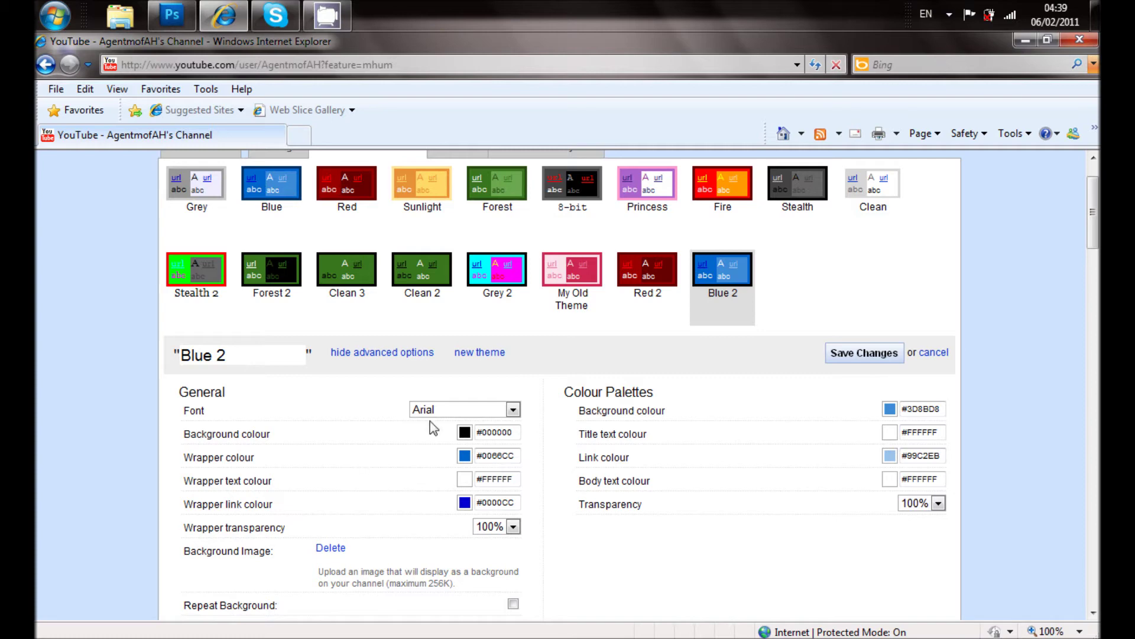
{"action": "scroll", "coordinate": [366, 428], "scroll_direction": "up", "scroll_amount": 1}
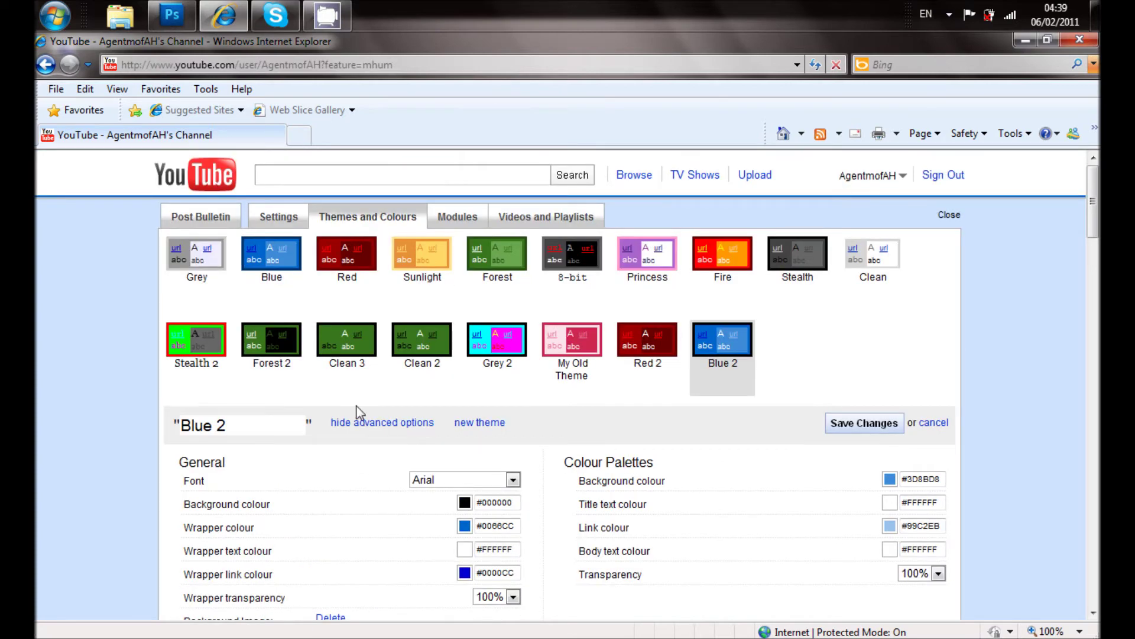
{"action": "scroll", "coordinate": [358, 406], "scroll_direction": "down", "scroll_amount": 2}
{"action": "scroll", "coordinate": [358, 405], "scroll_direction": "down", "scroll_amount": 2}
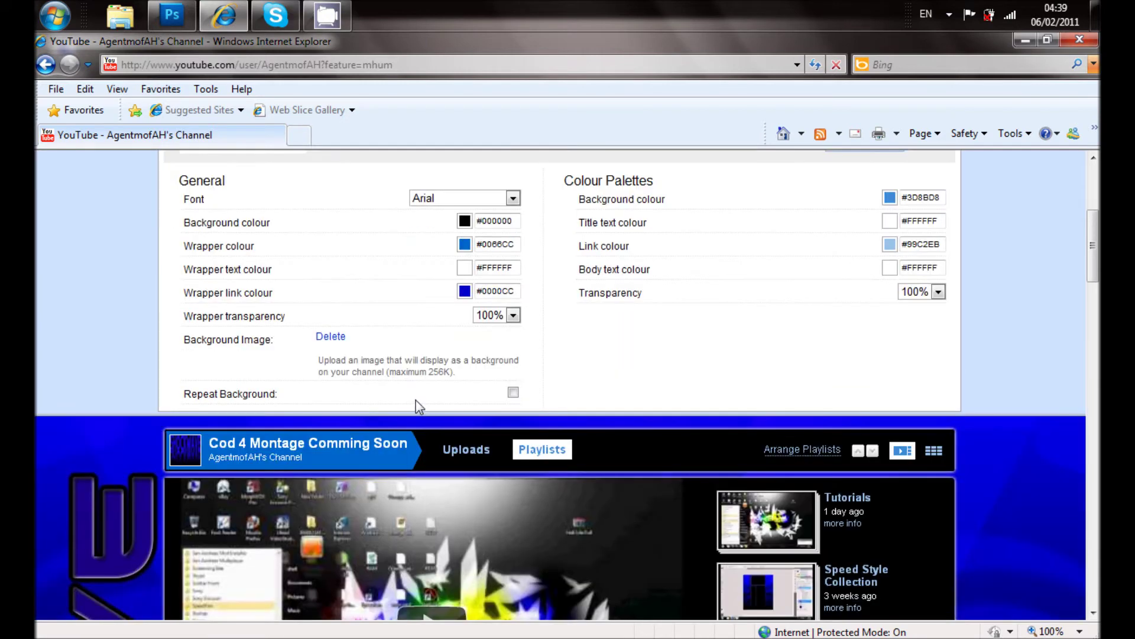
{"action": "scroll", "coordinate": [419, 406], "scroll_direction": "up", "scroll_amount": 3}
- Save the Blue 2 theme changes and scroll through the restyled channel page
{"action": "left_click", "coordinate": [879, 354]}
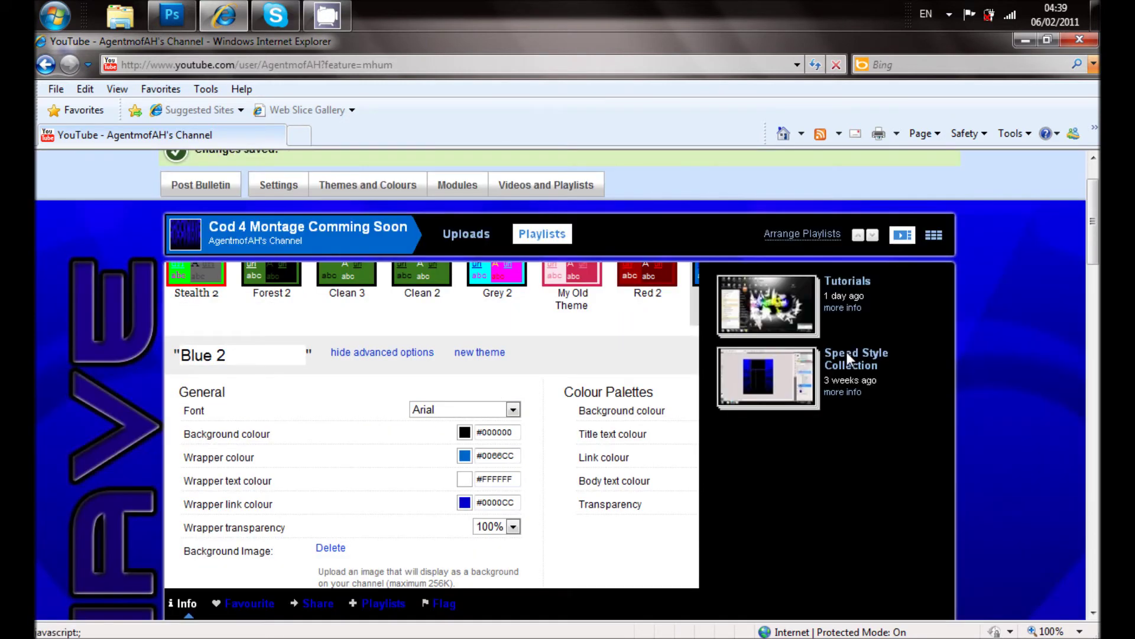
{"action": "scroll", "coordinate": [87, 421], "scroll_direction": "down", "scroll_amount": 8}
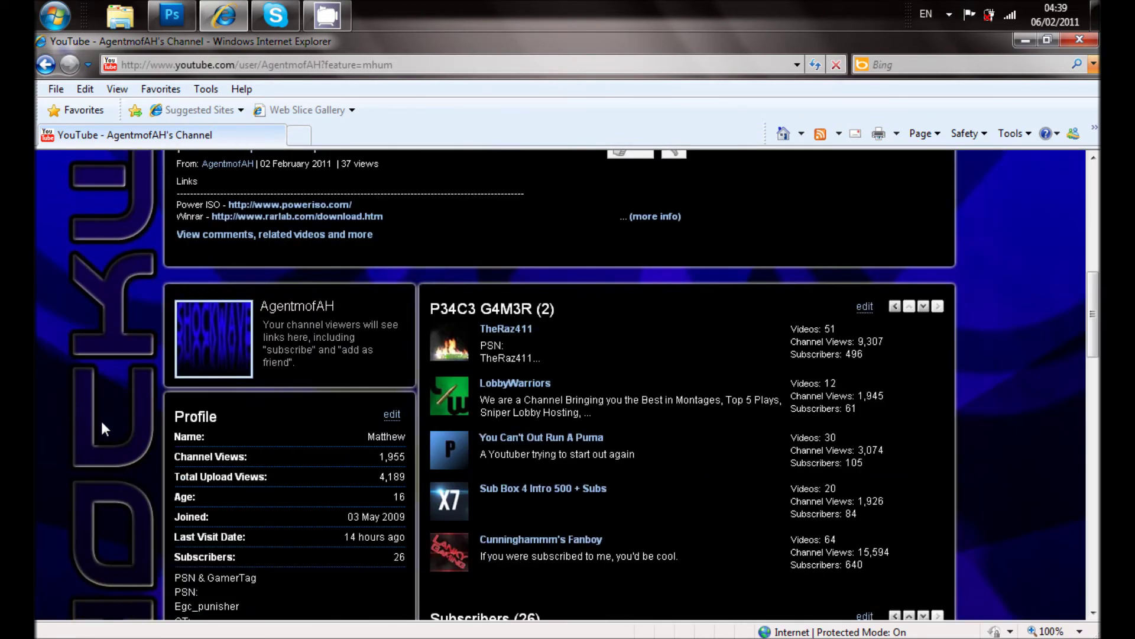
{"action": "scroll", "coordinate": [101, 419], "scroll_direction": "down", "scroll_amount": 10}
{"action": "scroll", "coordinate": [130, 392], "scroll_direction": "down", "scroll_amount": 10}
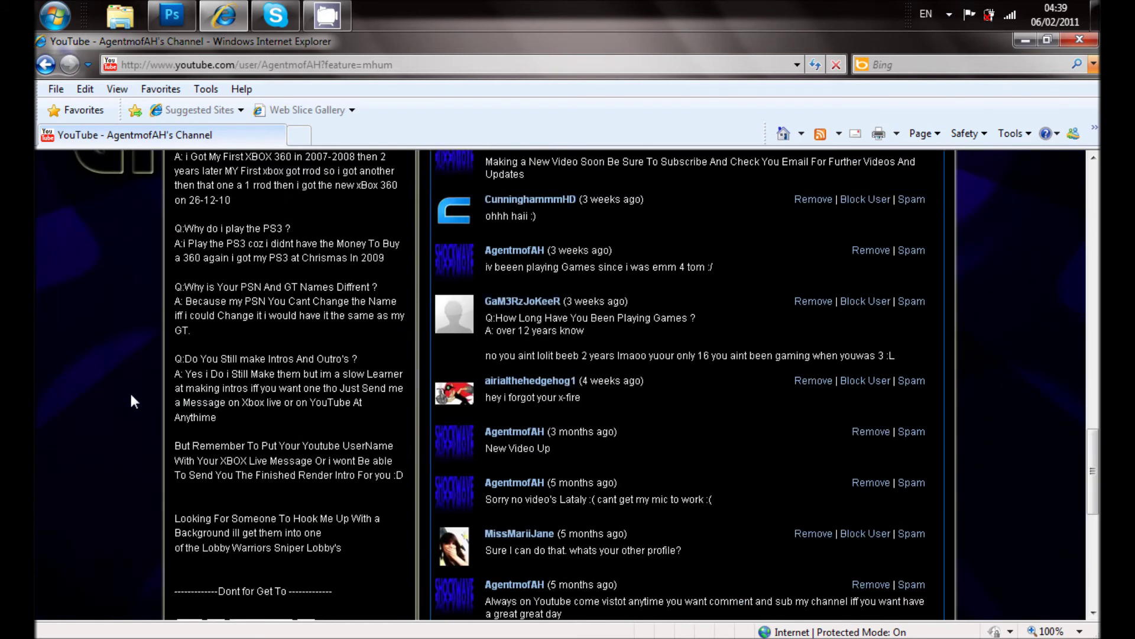
{"action": "scroll", "coordinate": [139, 389], "scroll_direction": "down", "scroll_amount": 5}
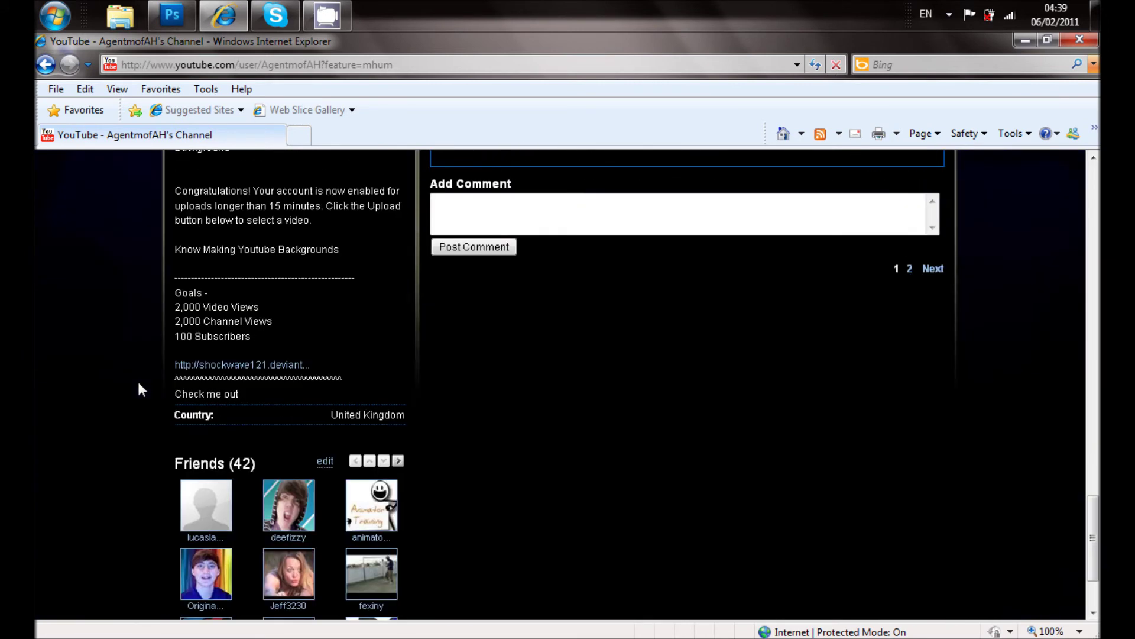
{"action": "scroll", "coordinate": [124, 355], "scroll_direction": "up", "scroll_amount": 4}
{"action": "scroll", "coordinate": [122, 355], "scroll_direction": "up", "scroll_amount": 1}
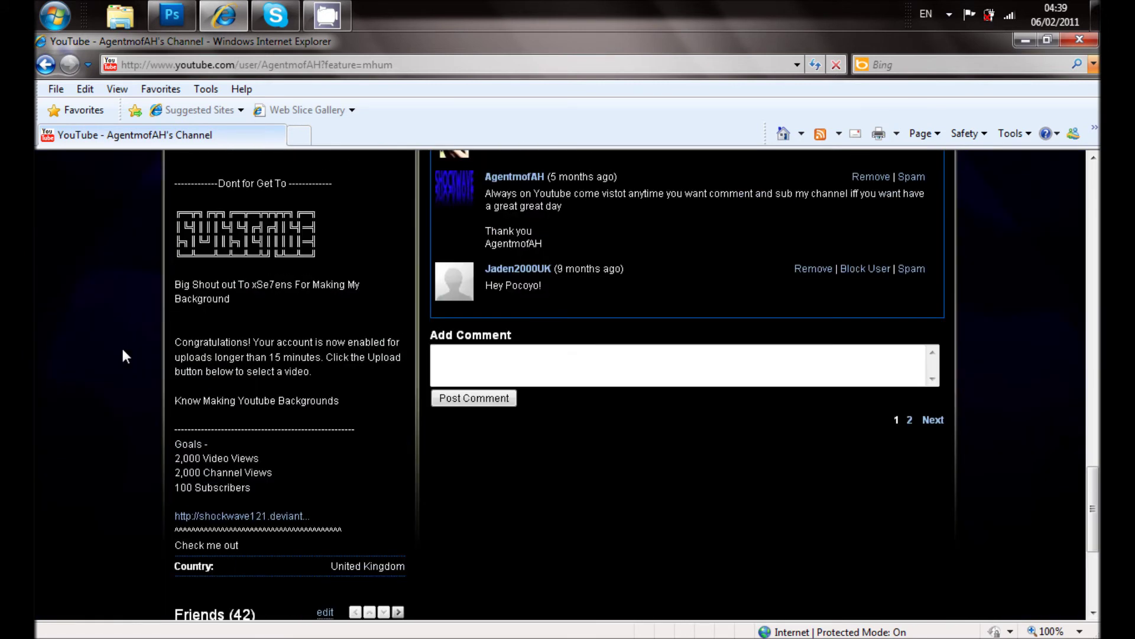
{"action": "scroll", "coordinate": [122, 355], "scroll_direction": "down", "scroll_amount": 1}
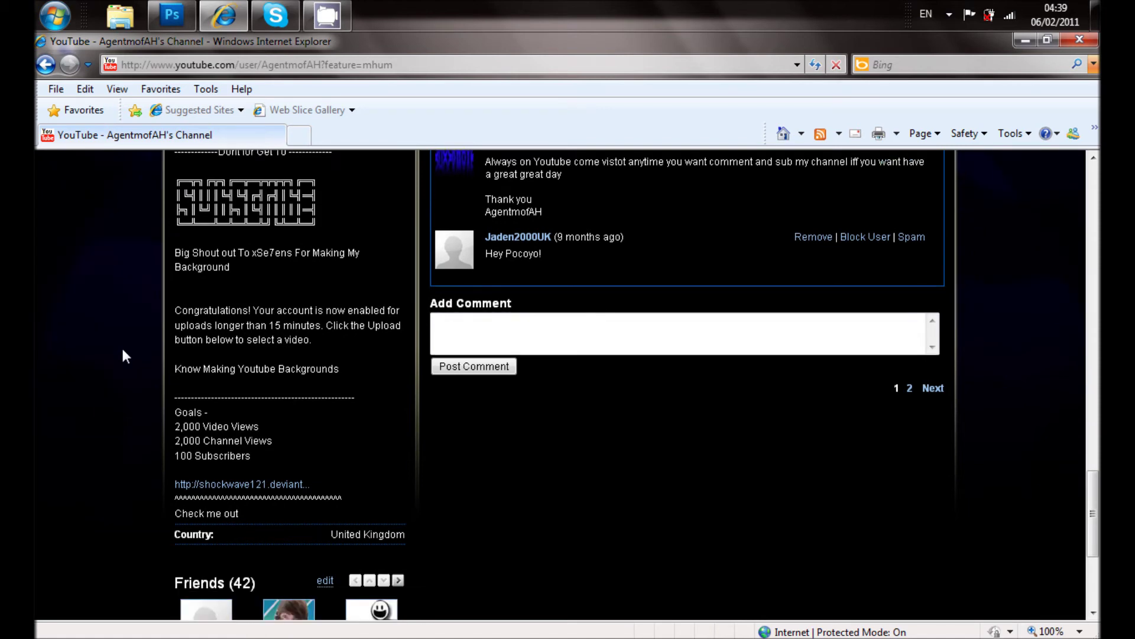
{"action": "scroll", "coordinate": [122, 356], "scroll_direction": "up", "scroll_amount": 5}
{"action": "scroll", "coordinate": [124, 345], "scroll_direction": "up", "scroll_amount": 6}
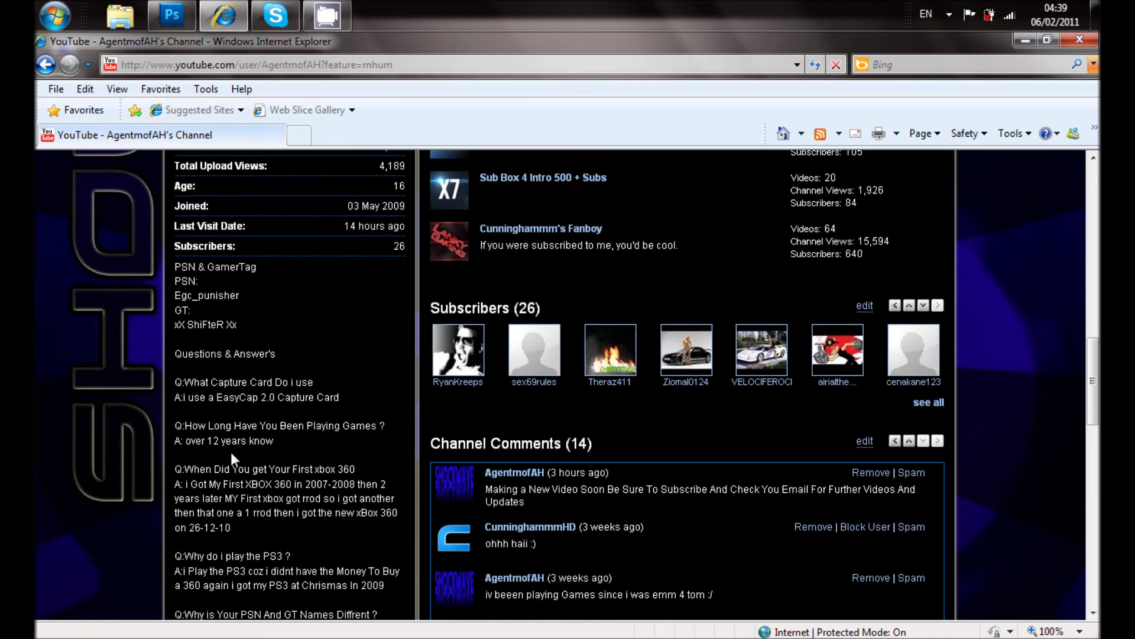
{"action": "scroll", "coordinate": [230, 452], "scroll_direction": "down", "scroll_amount": 7}
{"action": "scroll", "coordinate": [270, 512], "scroll_direction": "down", "scroll_amount": 2}
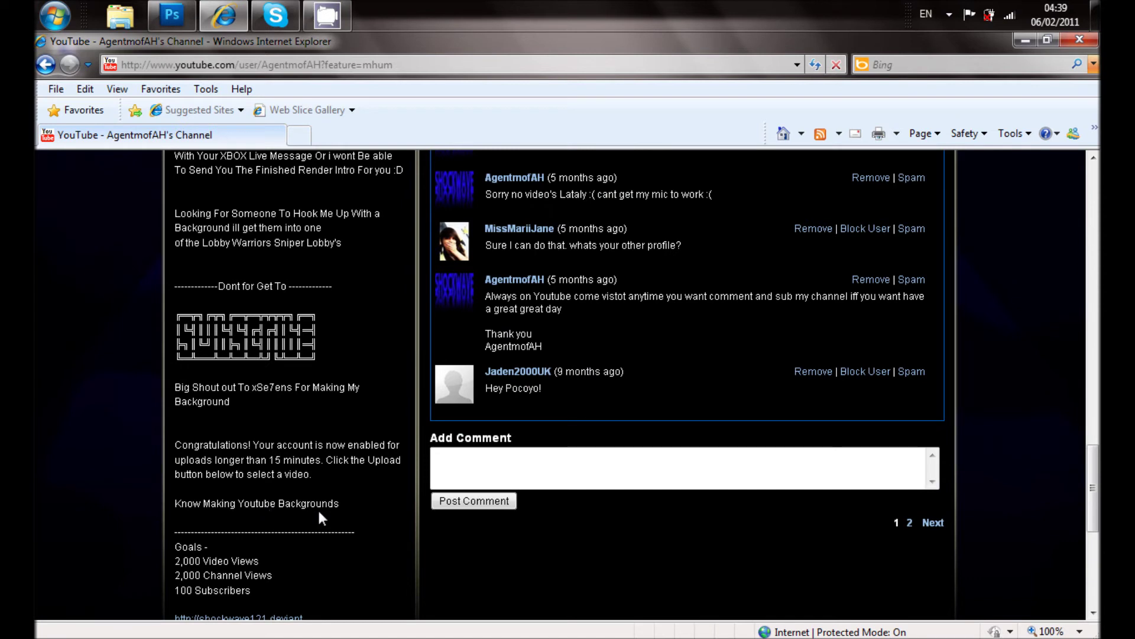
- Look over the profile description text and return to the top of the channel page
{"action": "left_click_drag", "start_coordinate": [336, 505], "coordinate": [172, 438]}
{"action": "left_click_drag", "start_coordinate": [170, 392], "coordinate": [174, 290]}
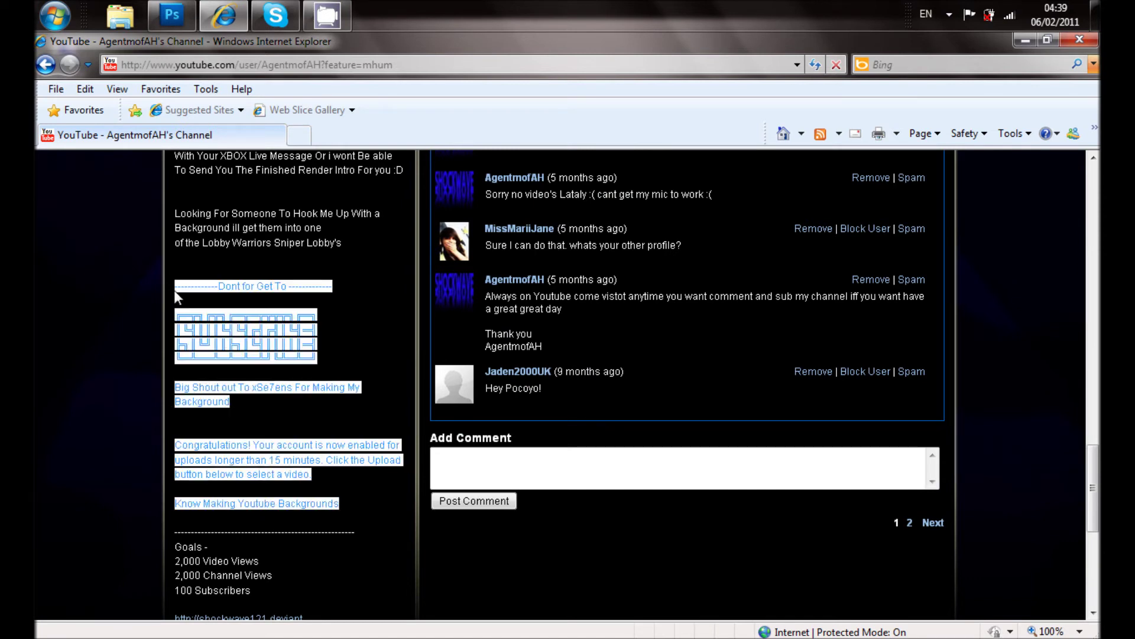
{"action": "left_click", "coordinate": [166, 346]}
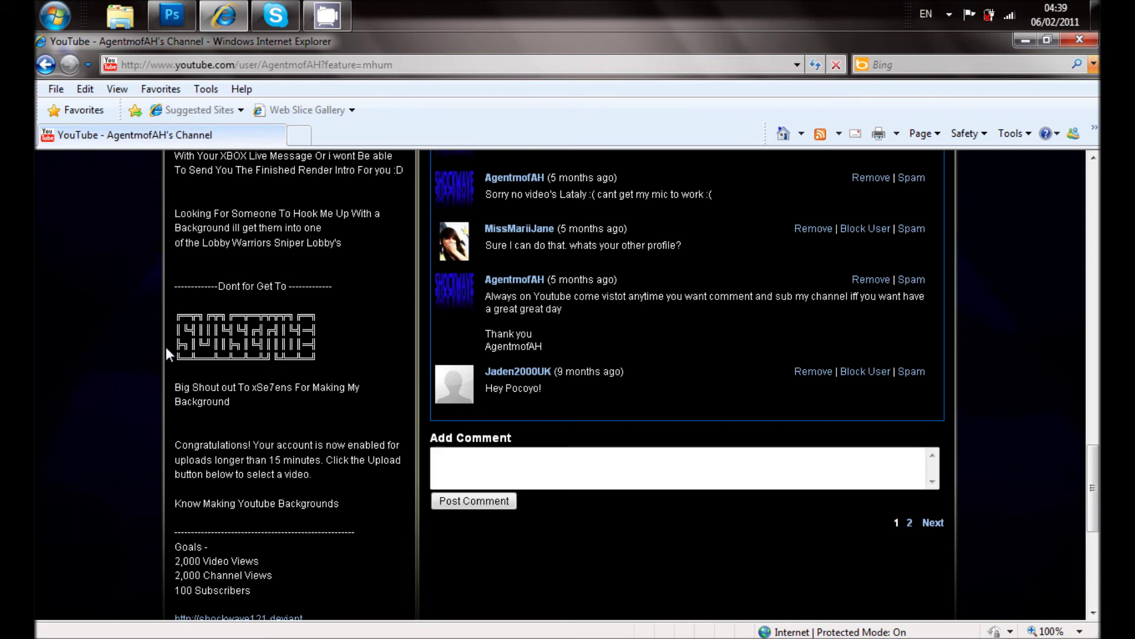
{"action": "scroll", "coordinate": [168, 338], "scroll_direction": "up", "scroll_amount": 5}
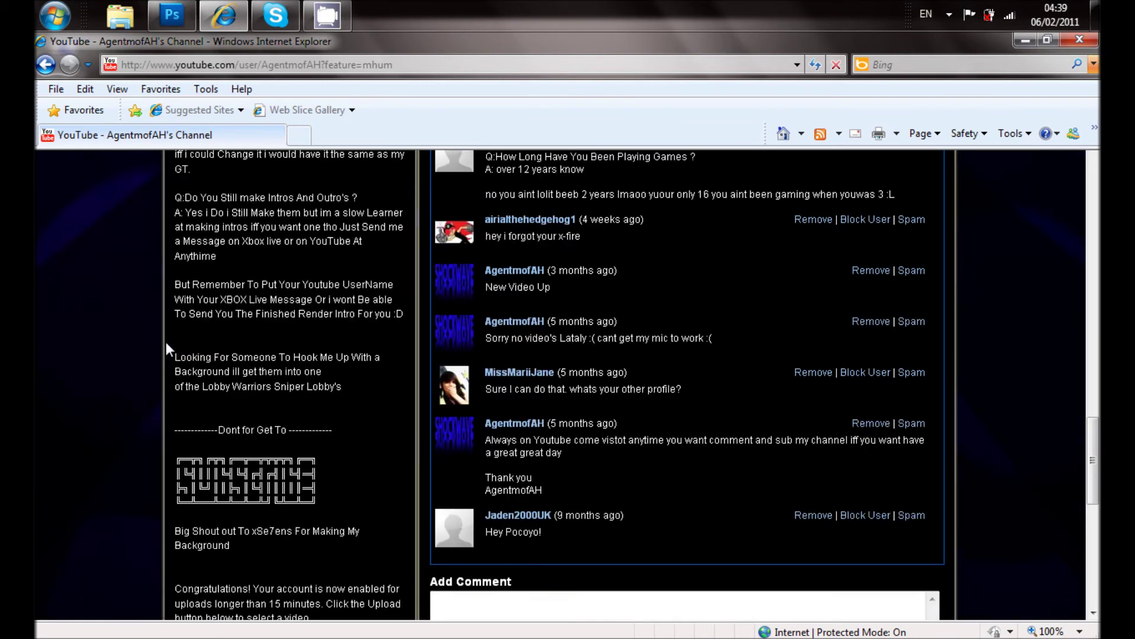
{"action": "scroll", "coordinate": [166, 342], "scroll_direction": "up", "scroll_amount": 5}
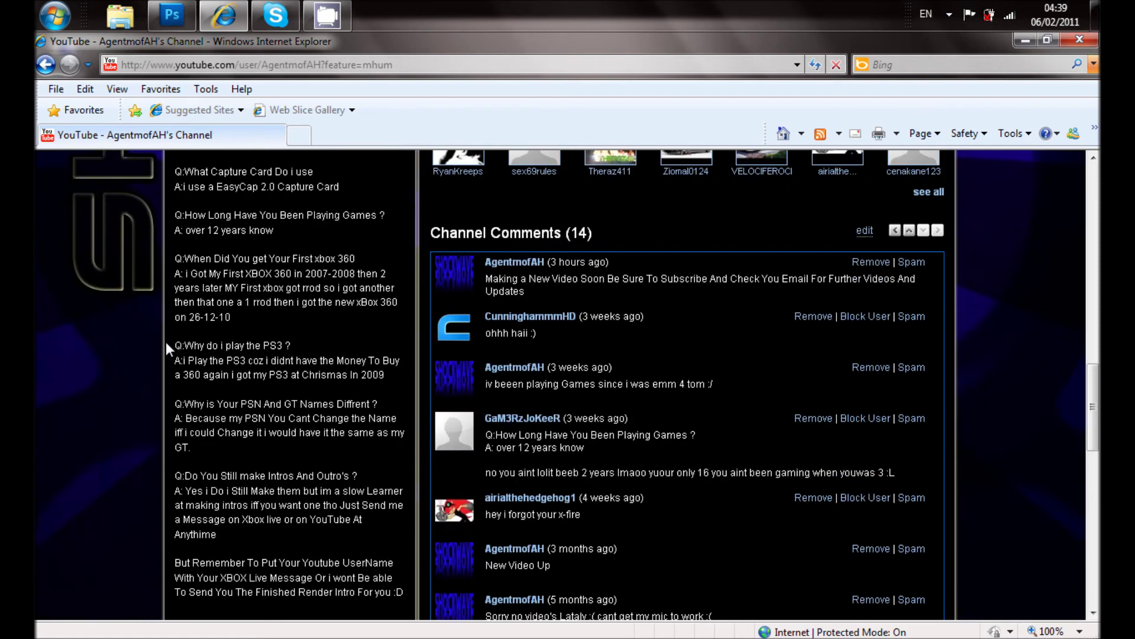
{"action": "scroll", "coordinate": [166, 342], "scroll_direction": "up", "scroll_amount": 8}
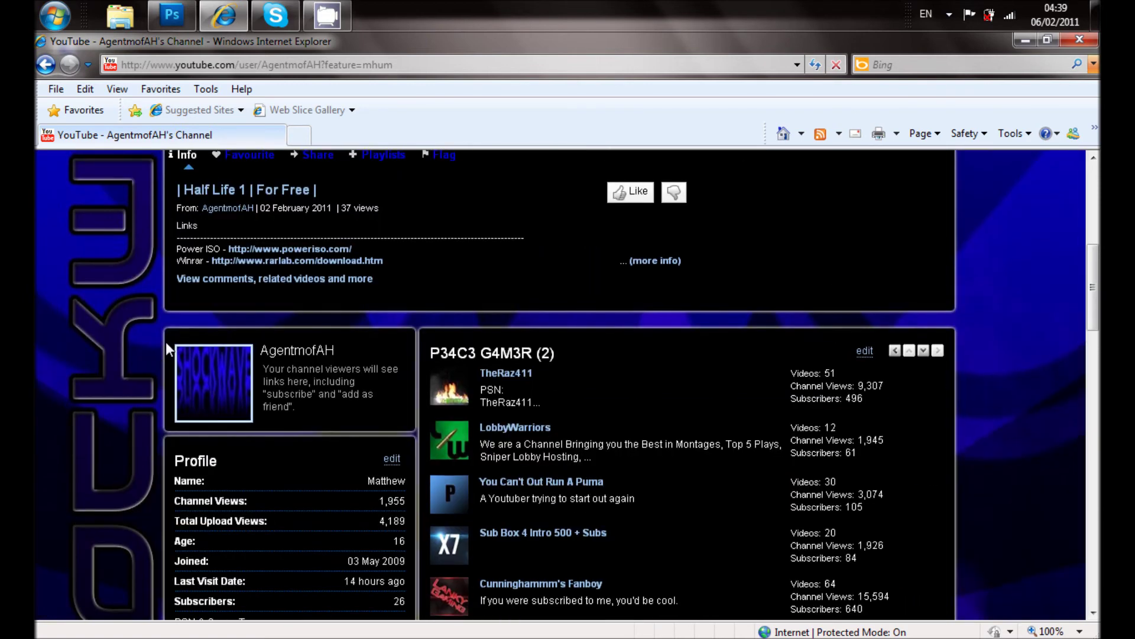
{"action": "scroll", "coordinate": [154, 345], "scroll_direction": "up", "scroll_amount": 3}
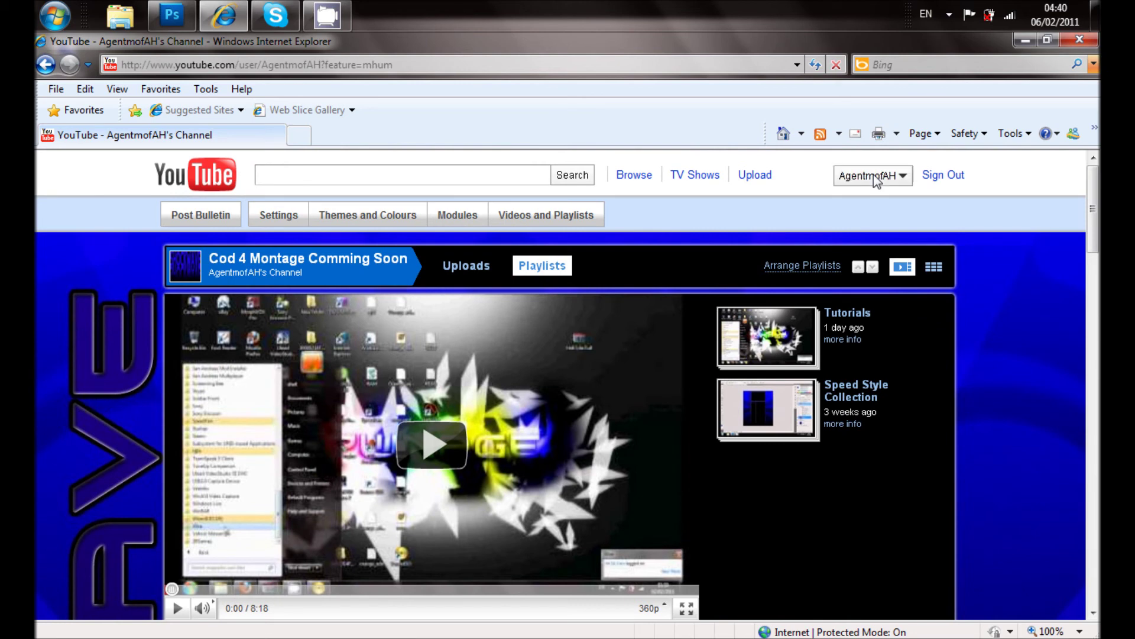
{"action": "left_click", "coordinate": [1097, 416]}
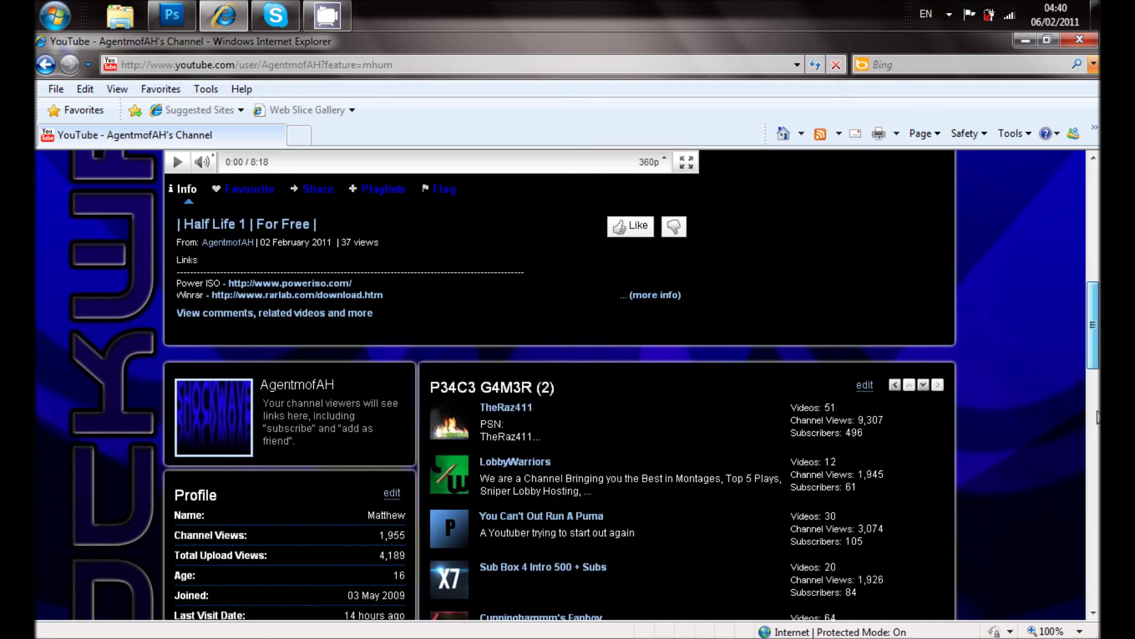
{"action": "left_click", "coordinate": [1097, 417]}
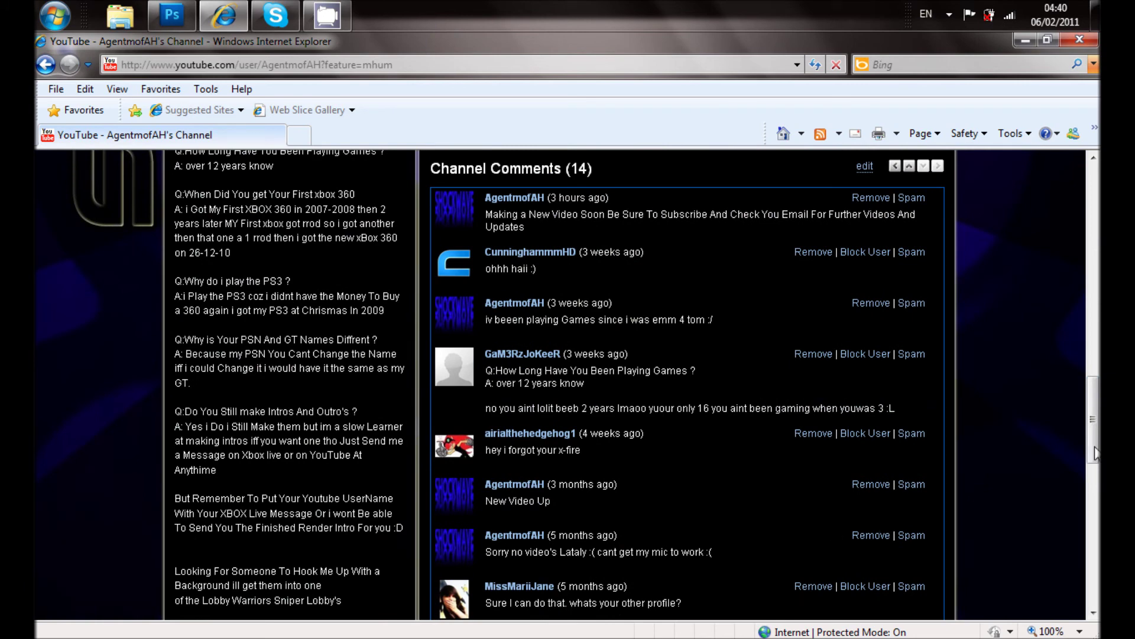
{"action": "left_click_drag", "start_coordinate": [1093, 442], "coordinate": [1093, 424]}
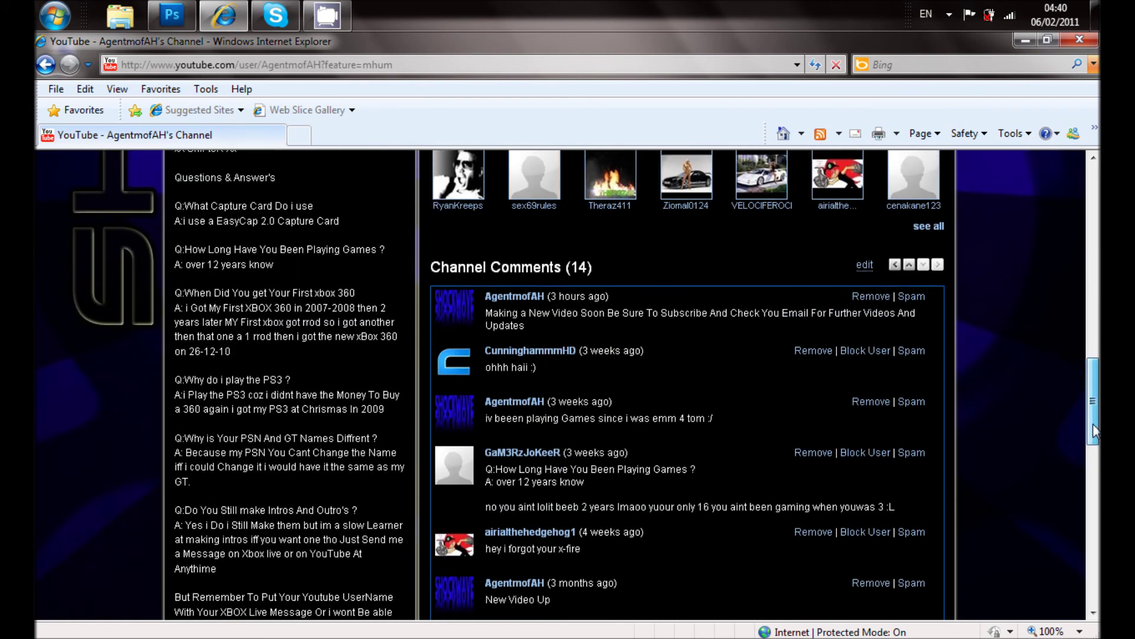